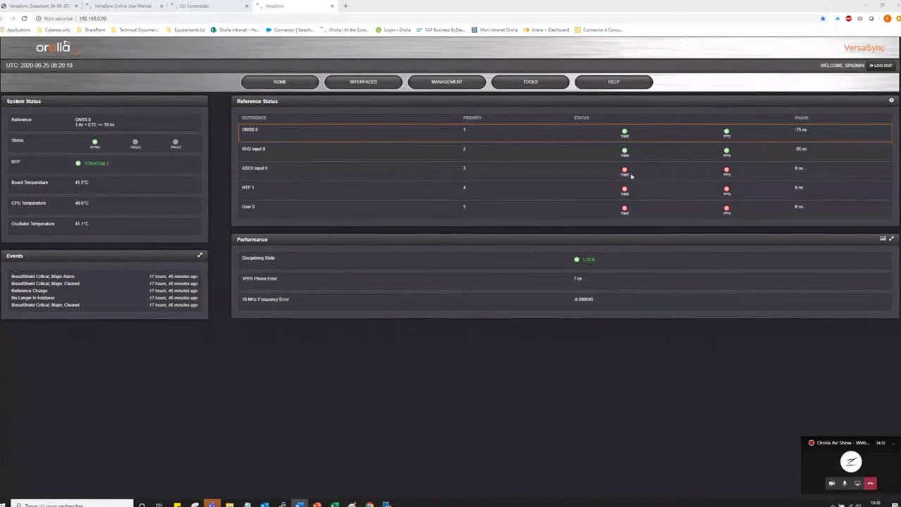
- Disable the priority 1 GNSS 0 reference in the reference priorities, submit the change and return to the home status page
{"action": "left_click", "coordinate": [890, 102]}
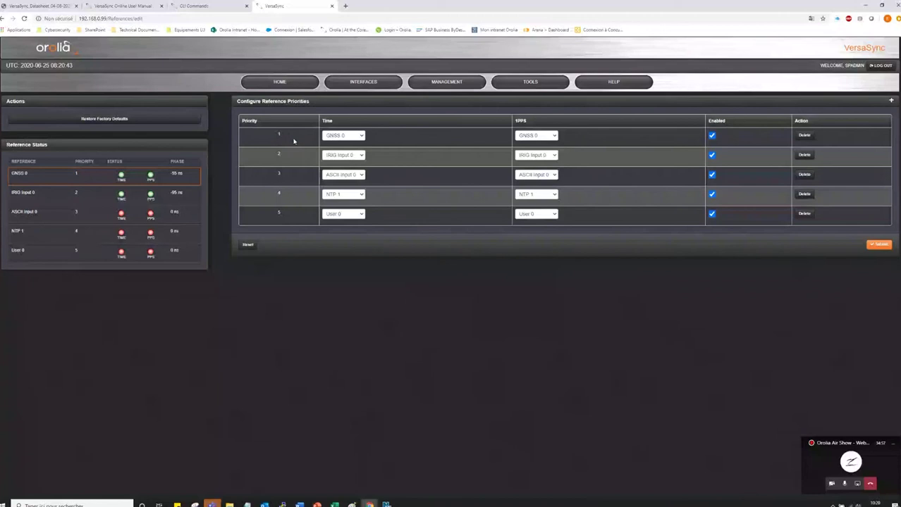
{"action": "left_click", "coordinate": [712, 136]}
{"action": "left_click", "coordinate": [879, 244]}
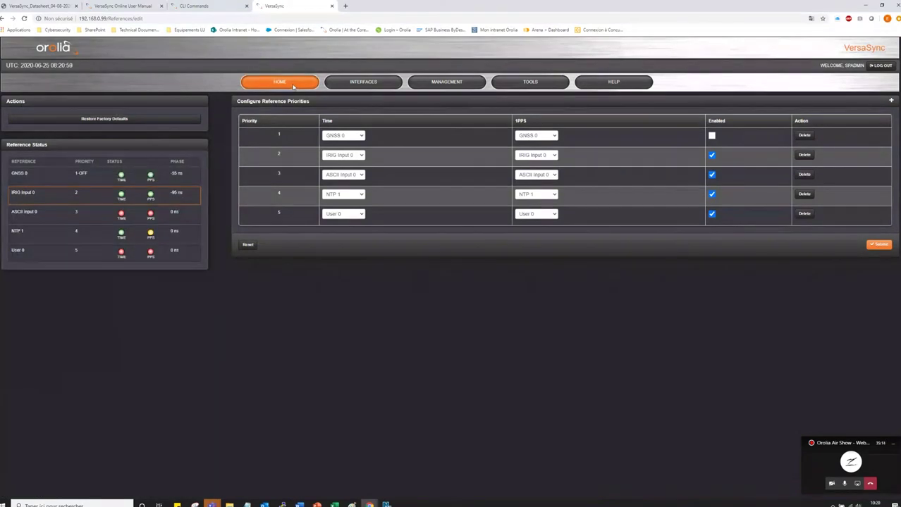
{"action": "left_click", "coordinate": [293, 85]}
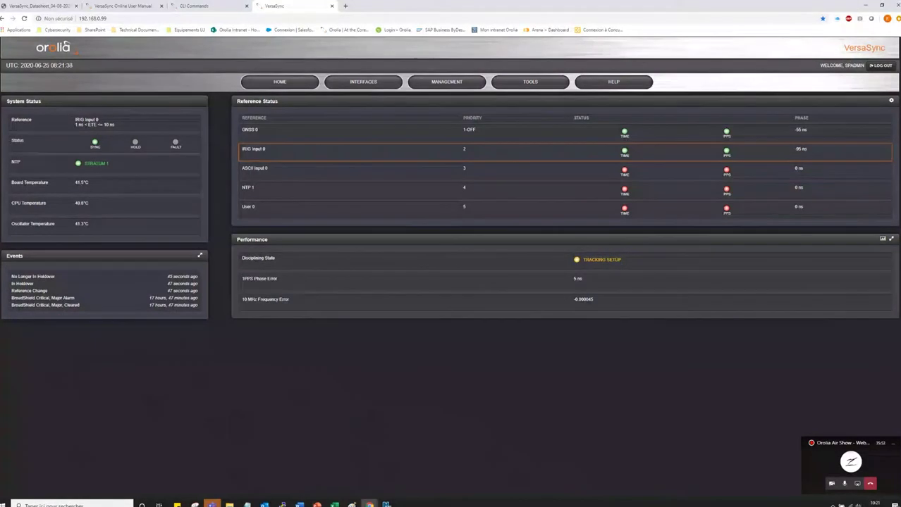
- Open the references overview and examine the GNSS 0 details, including its position and receiver constellation
{"action": "left_click", "coordinate": [352, 87]}
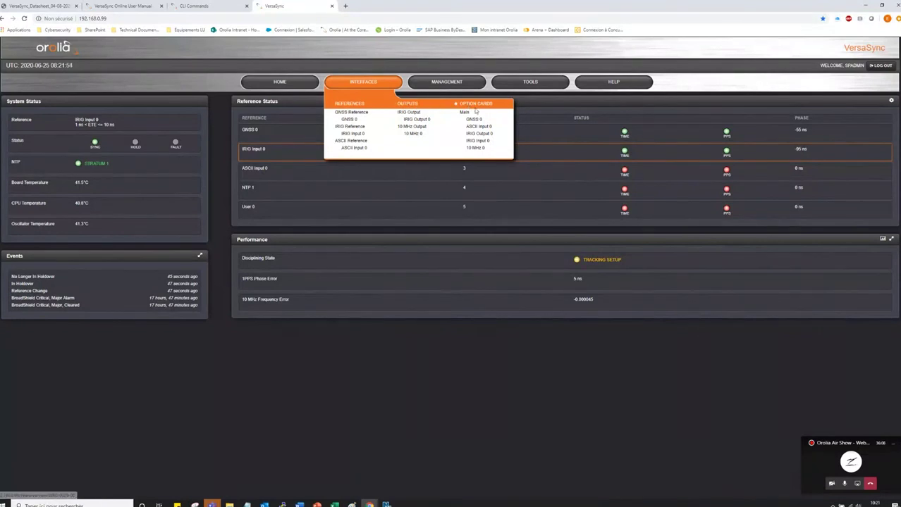
{"action": "left_click", "coordinate": [351, 106]}
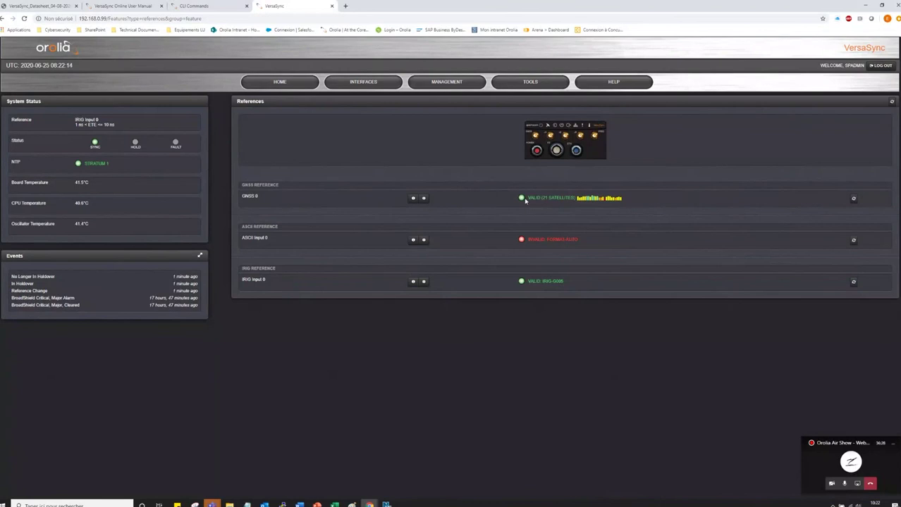
{"action": "left_click", "coordinate": [413, 199]}
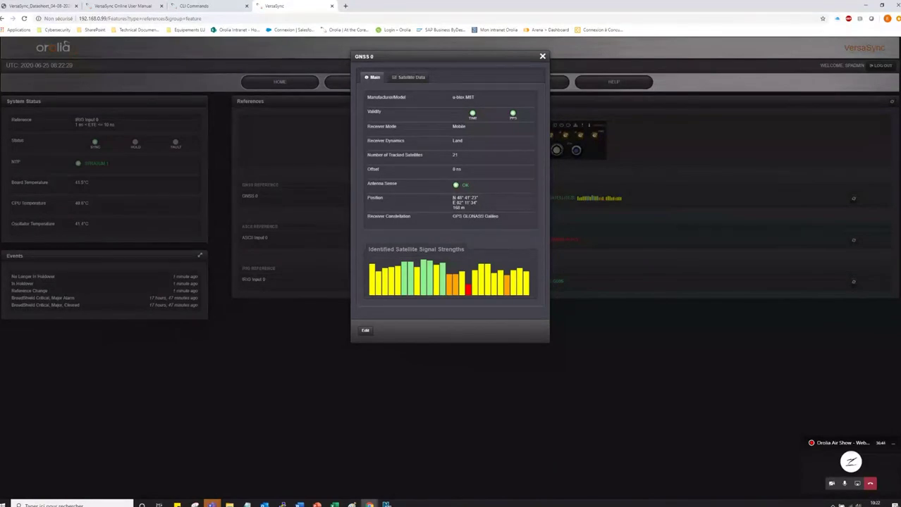
{"action": "left_click_drag", "start_coordinate": [453, 198], "coordinate": [477, 208]}
{"action": "left_click", "coordinate": [495, 210]}
{"action": "left_click_drag", "start_coordinate": [456, 219], "coordinate": [497, 217]}
{"action": "left_click", "coordinate": [498, 217]}
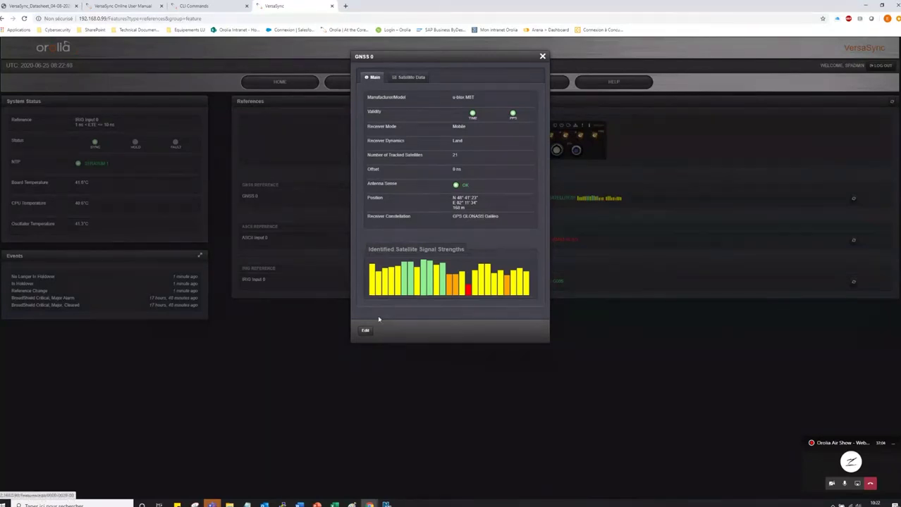
- Examine the GNSS 0 satellite history graphs over a narrowed recent time range and close the details
{"action": "left_click", "coordinate": [412, 78]}
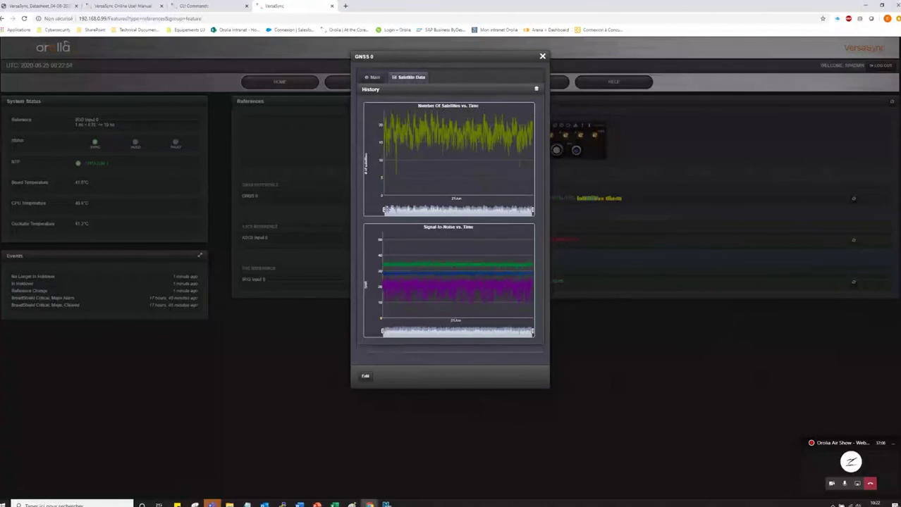
{"action": "left_click_drag", "start_coordinate": [383, 211], "coordinate": [495, 209]}
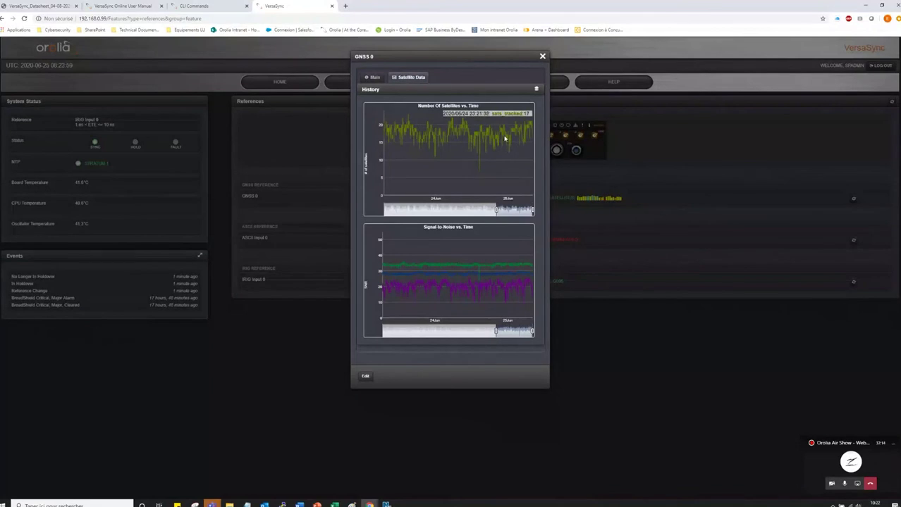
{"action": "mouse_move", "coordinate": [480, 294]}
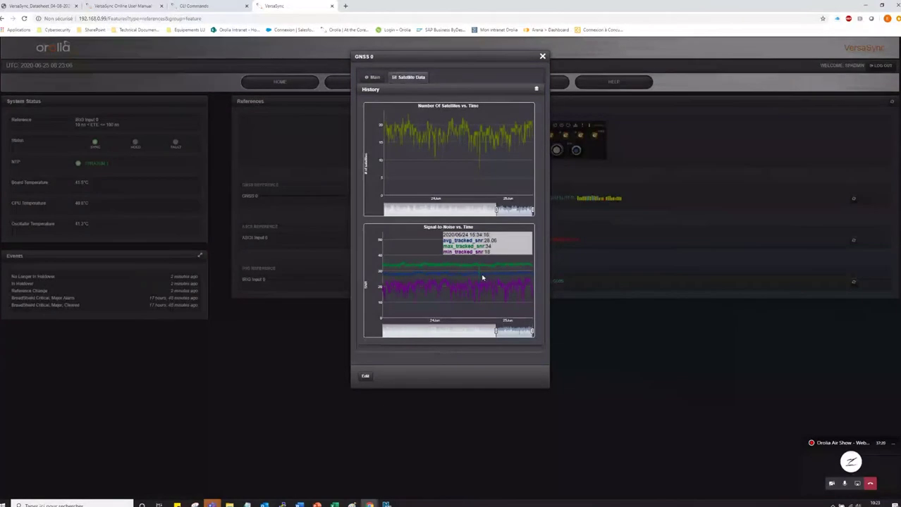
{"action": "left_click", "coordinate": [542, 56]}
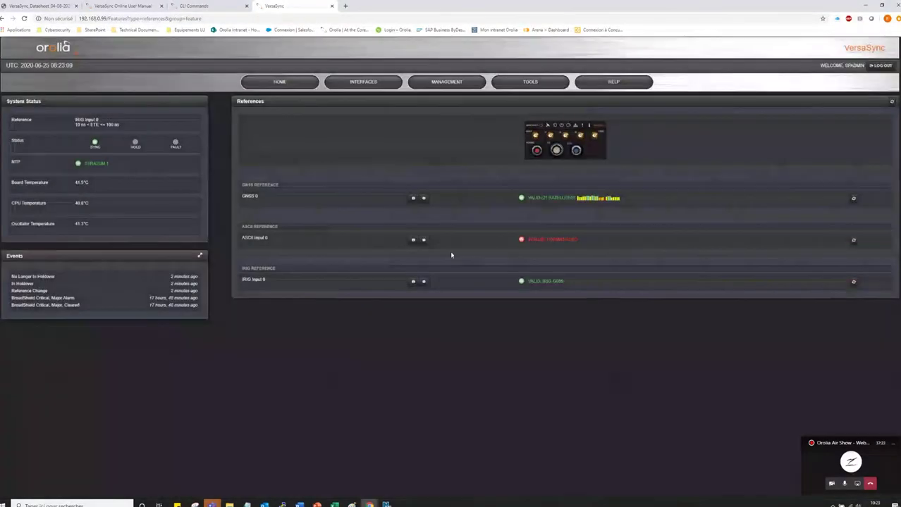
- Review the IRIG Input 0 reference details and display the outputs overview
{"action": "left_click", "coordinate": [413, 282]}
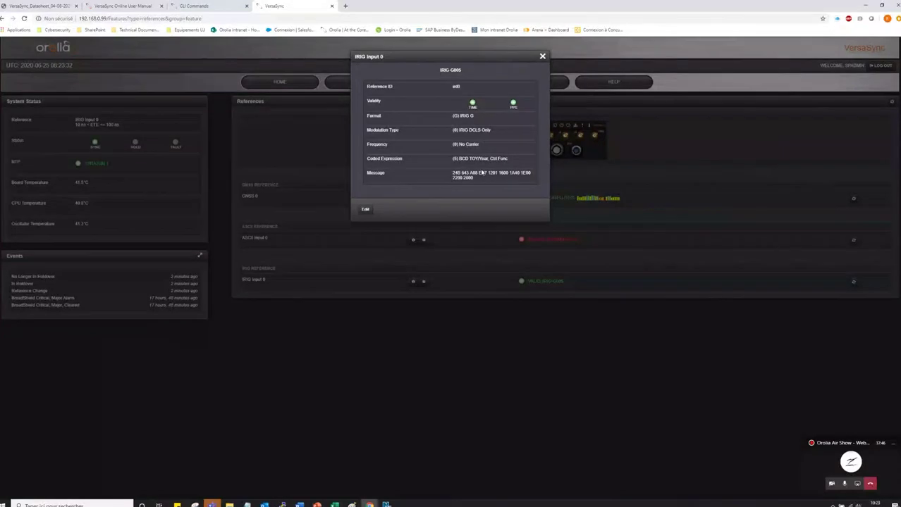
{"action": "left_click", "coordinate": [542, 58]}
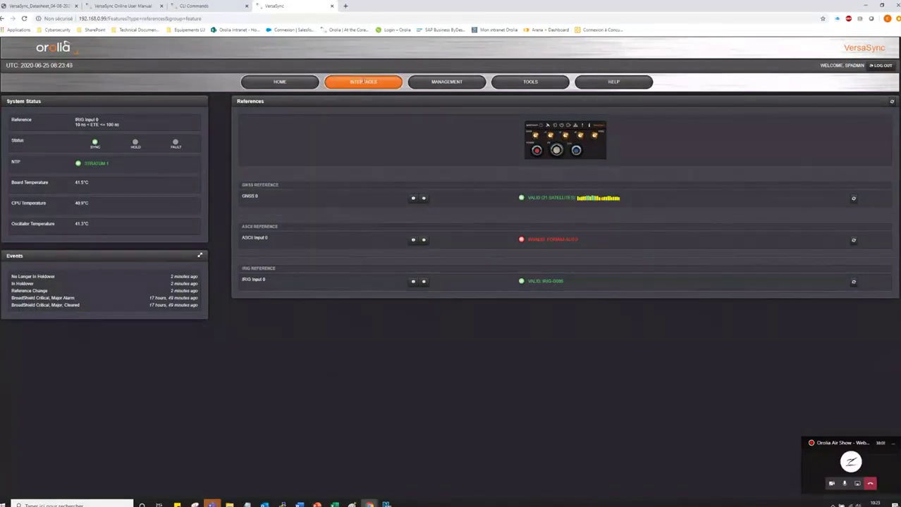
{"action": "left_click", "coordinate": [363, 83]}
{"action": "left_click", "coordinate": [407, 105]}
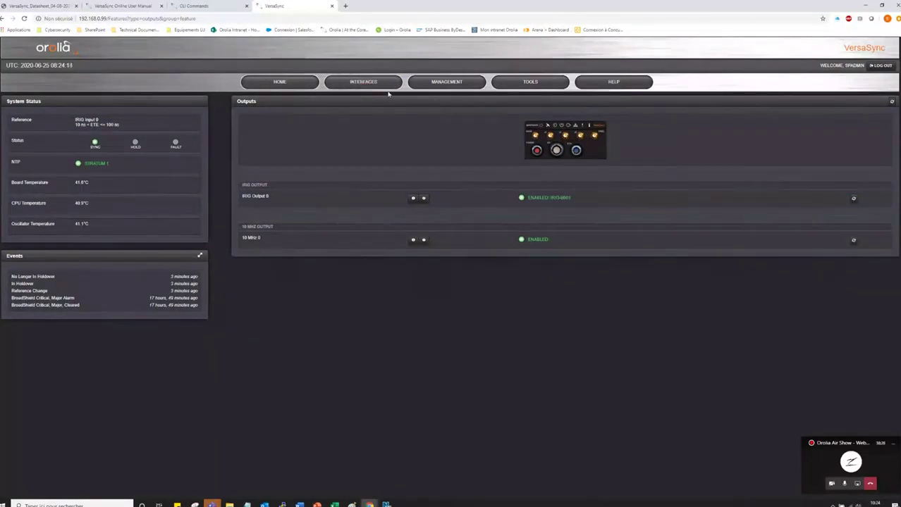
- Open the network management Pin Layout page
{"action": "left_click", "coordinate": [423, 85]}
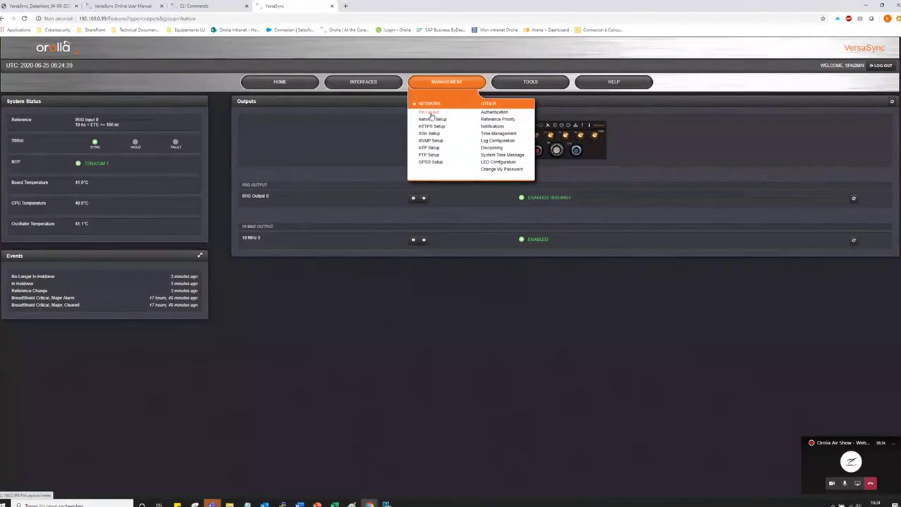
{"action": "left_click", "coordinate": [430, 112]}
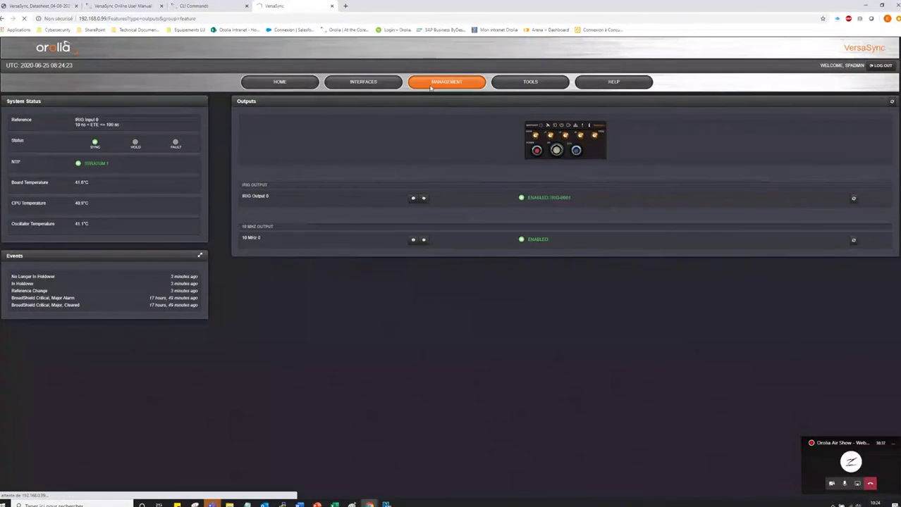
{"action": "left_click", "coordinate": [430, 85]}
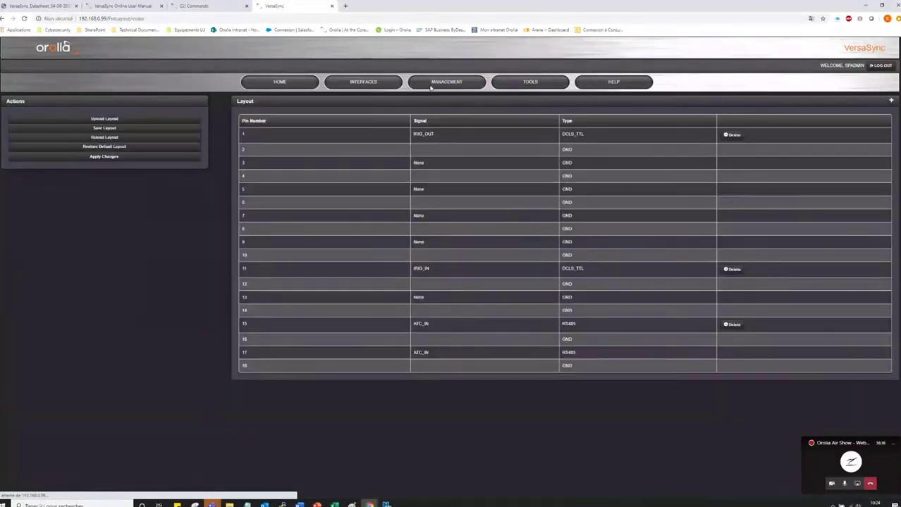
{"action": "left_click", "coordinate": [430, 85]}
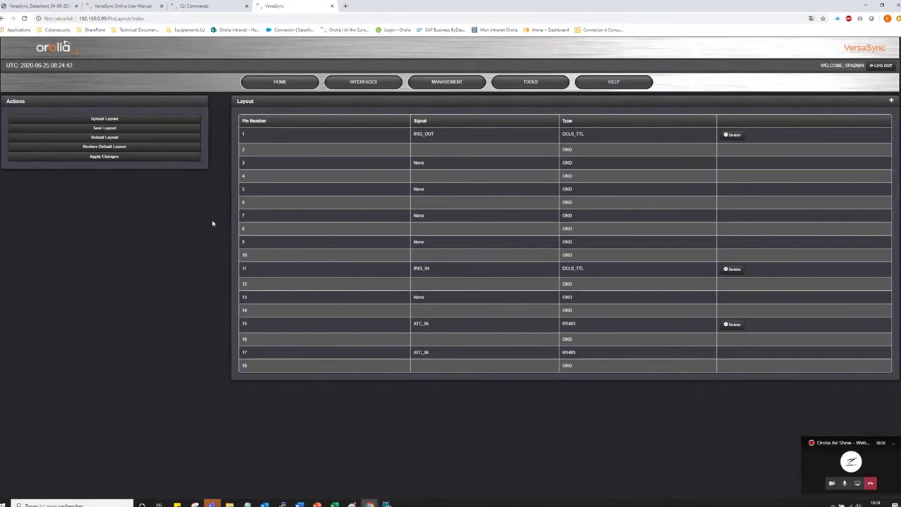
- Add a PPS_OUT | DCLS_10V signal on pins 7, 8 of the layout and check its new row
{"action": "left_click", "coordinate": [890, 102]}
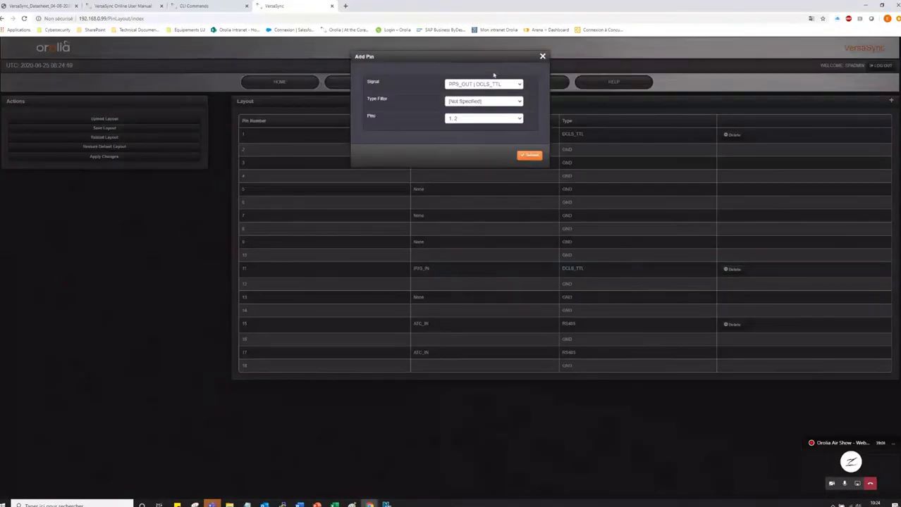
{"action": "left_click", "coordinate": [501, 86]}
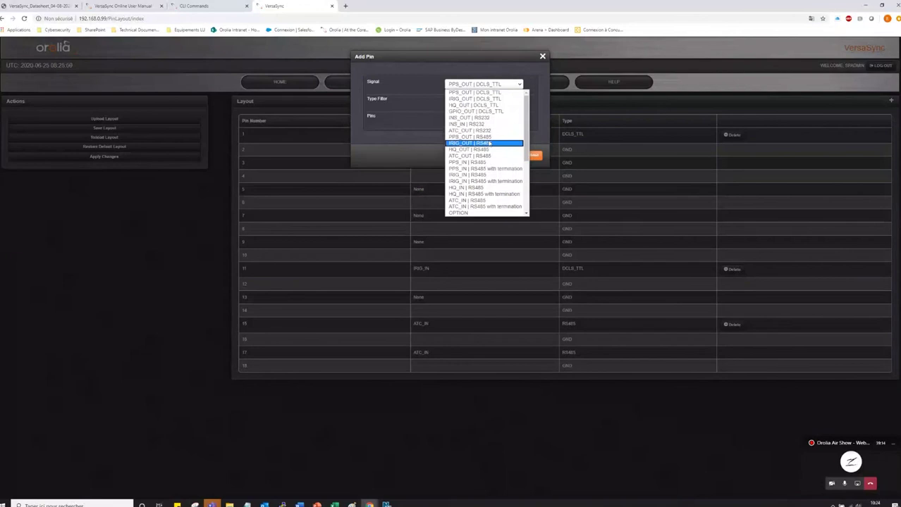
{"action": "left_click_drag", "start_coordinate": [527, 149], "coordinate": [527, 167]}
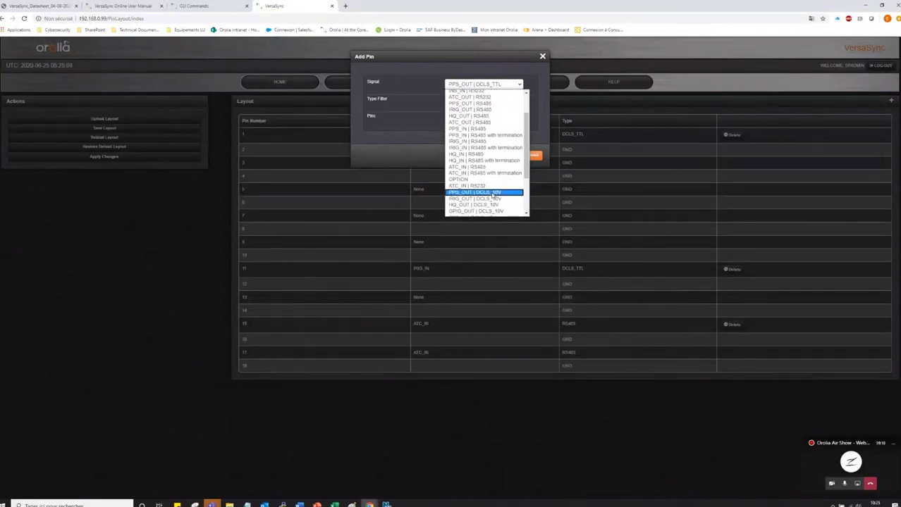
{"action": "left_click", "coordinate": [492, 193]}
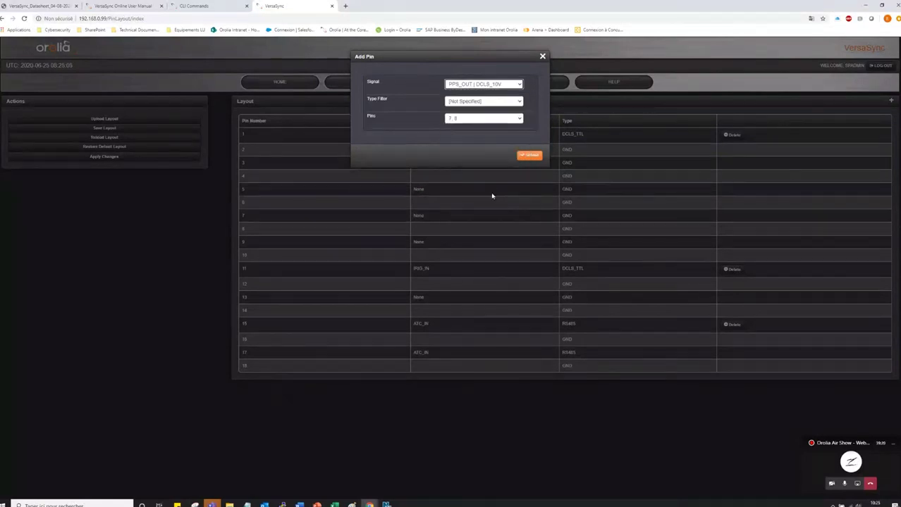
{"action": "left_click", "coordinate": [497, 119]}
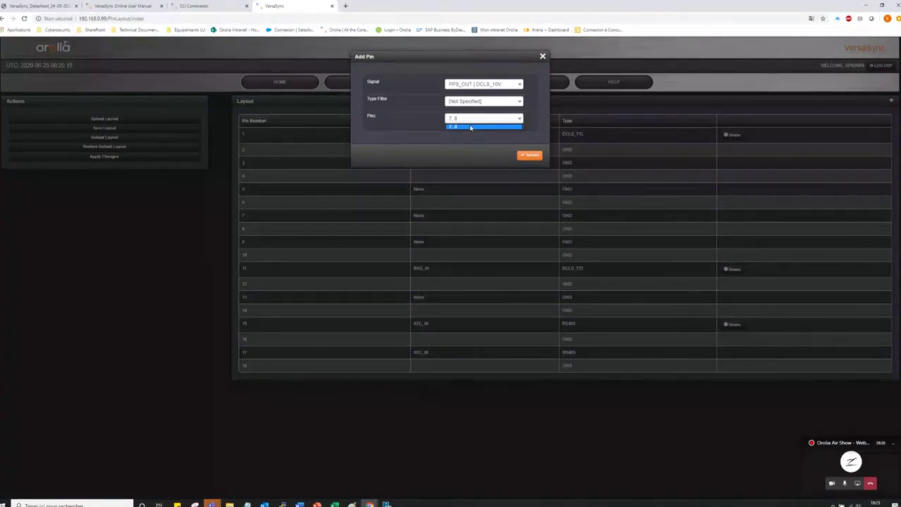
{"action": "left_click", "coordinate": [470, 128]}
{"action": "left_click", "coordinate": [530, 155]}
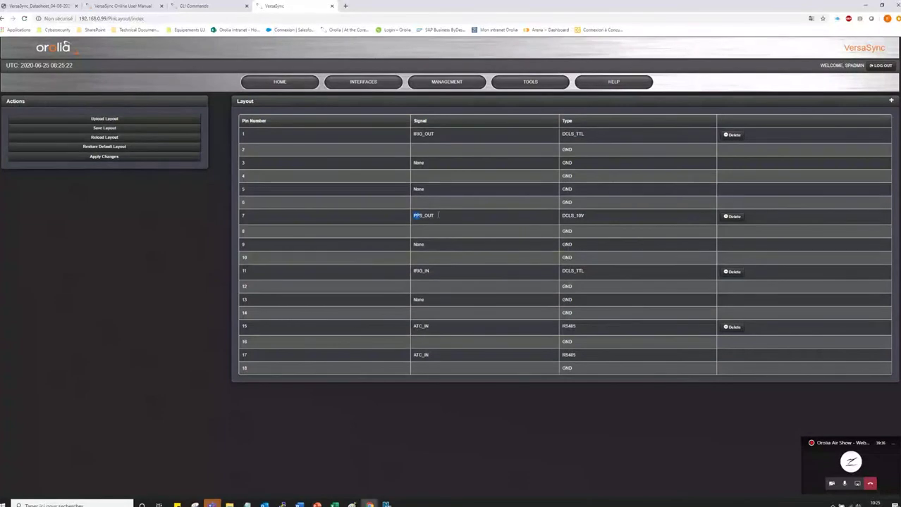
{"action": "left_click_drag", "start_coordinate": [413, 216], "coordinate": [589, 220]}
{"action": "left_click", "coordinate": [712, 169]}
- Add an HQ_OUT | DCLS_TTL signal on pins 13, 14 and apply the layout changes
{"action": "left_click", "coordinate": [891, 101]}
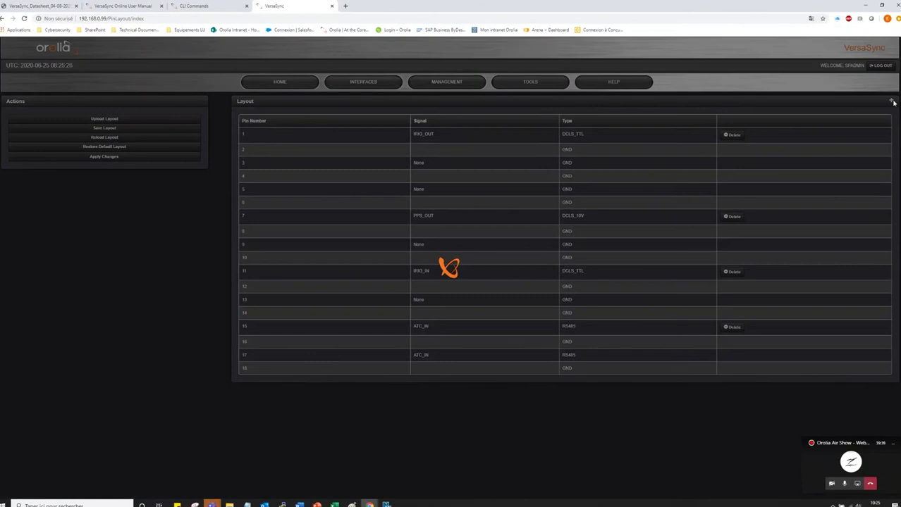
{"action": "left_click", "coordinate": [504, 86]}
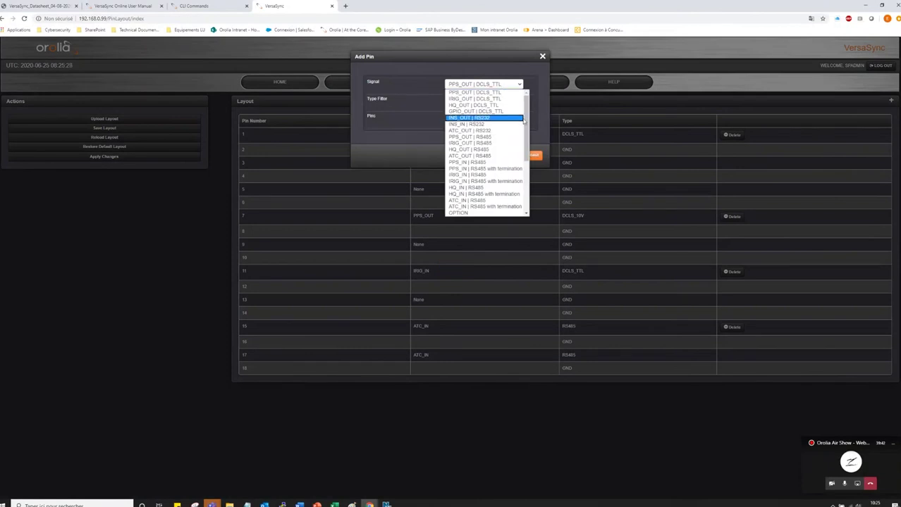
{"action": "scroll", "coordinate": [525, 145], "scroll_direction": "down", "scroll_amount": 3}
{"action": "scroll", "coordinate": [491, 134], "scroll_direction": "up", "scroll_amount": 3}
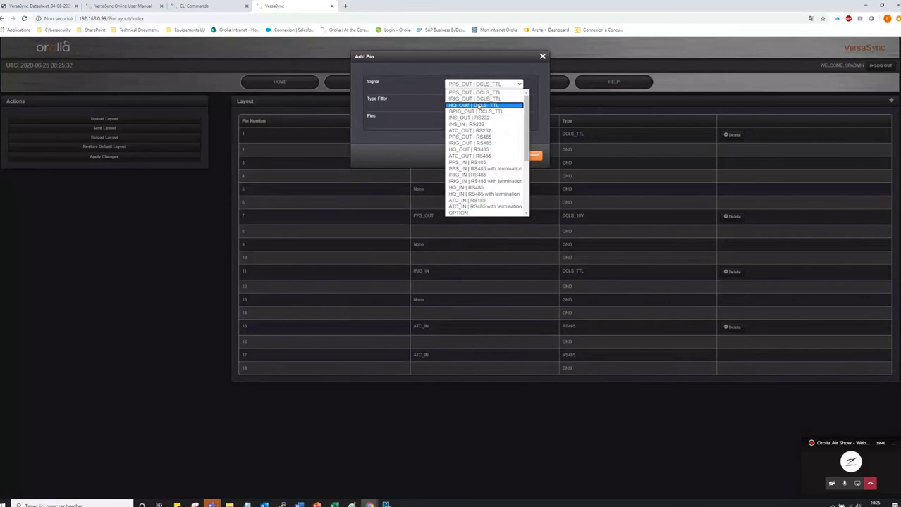
{"action": "left_click", "coordinate": [479, 106]}
{"action": "left_click", "coordinate": [483, 118]}
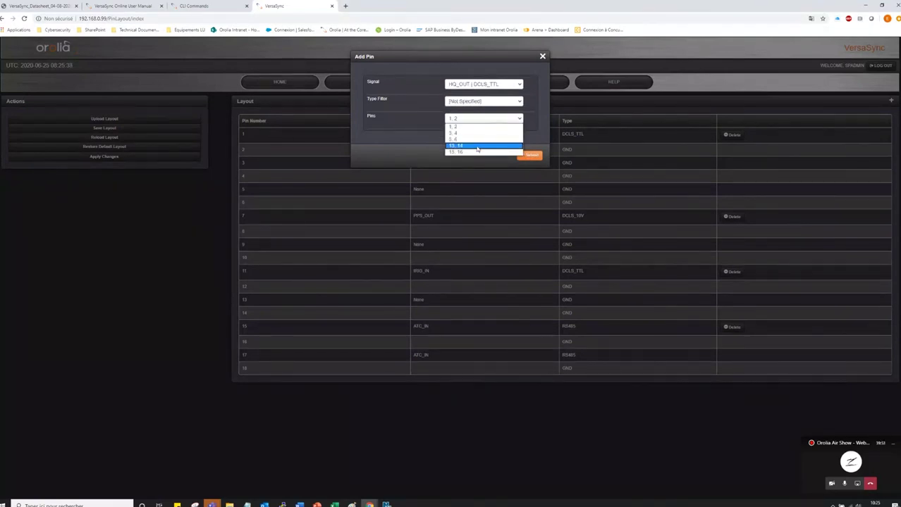
{"action": "left_click", "coordinate": [477, 146]}
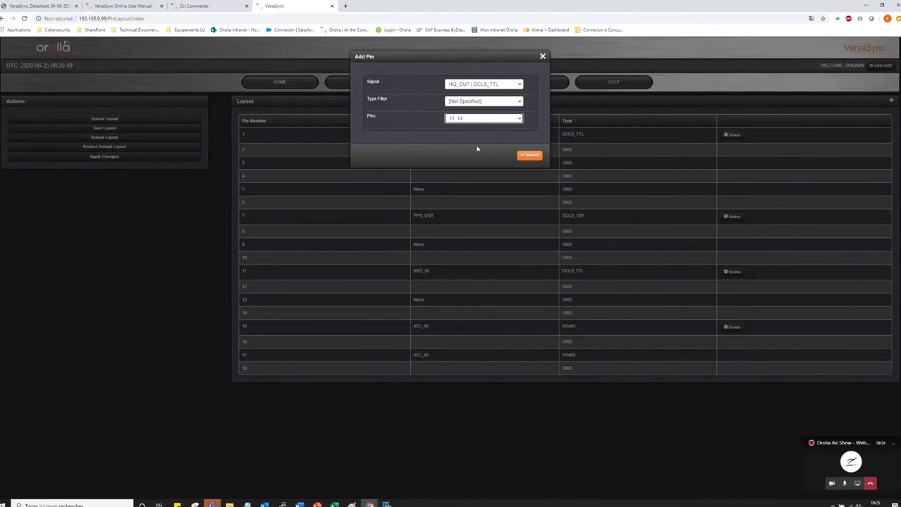
{"action": "left_click", "coordinate": [522, 156]}
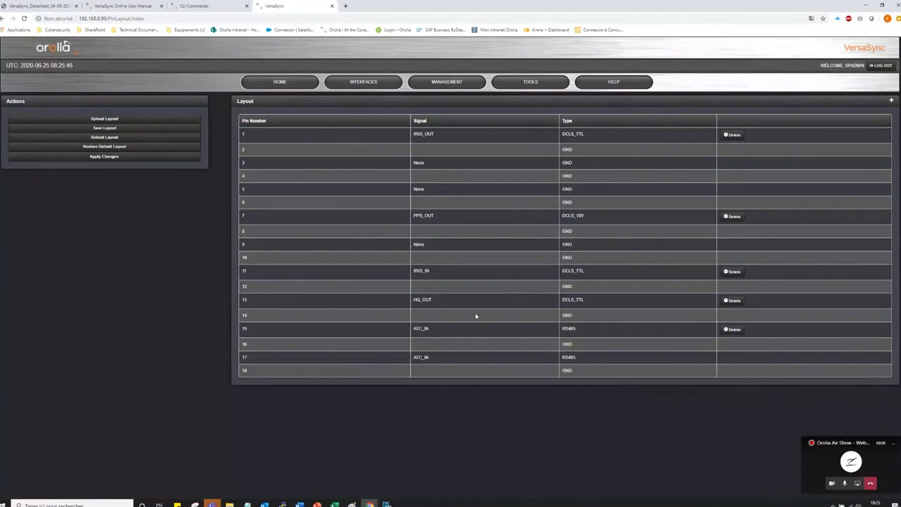
{"action": "left_click", "coordinate": [104, 156]}
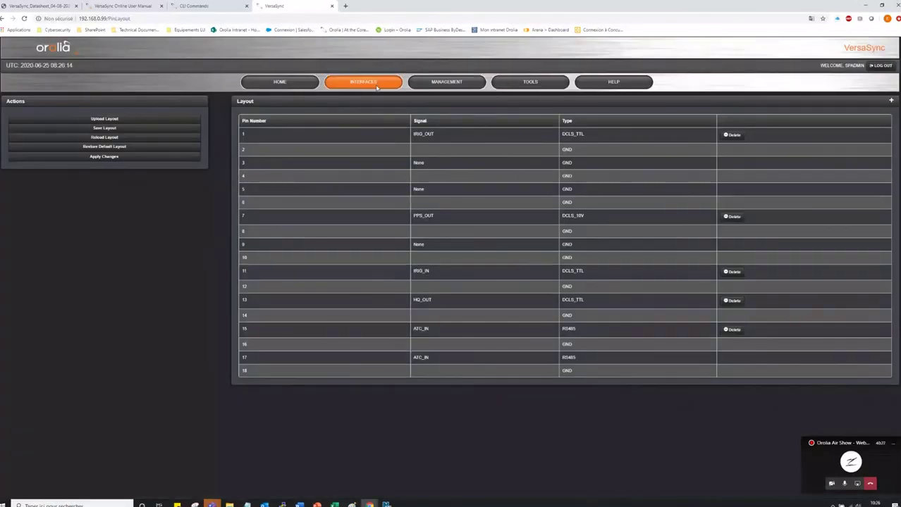
- Open the BroadShield system tool page
{"action": "left_click", "coordinate": [377, 86]}
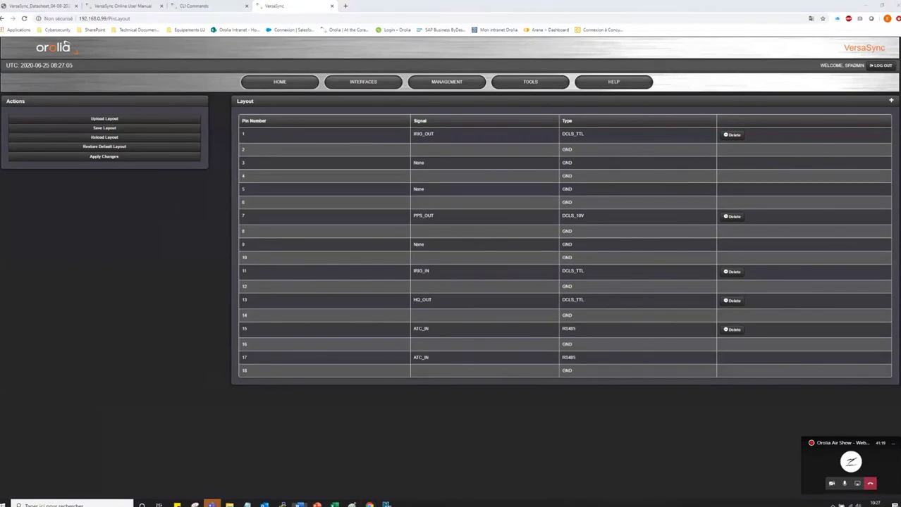
{"action": "left_click", "coordinate": [420, 85]}
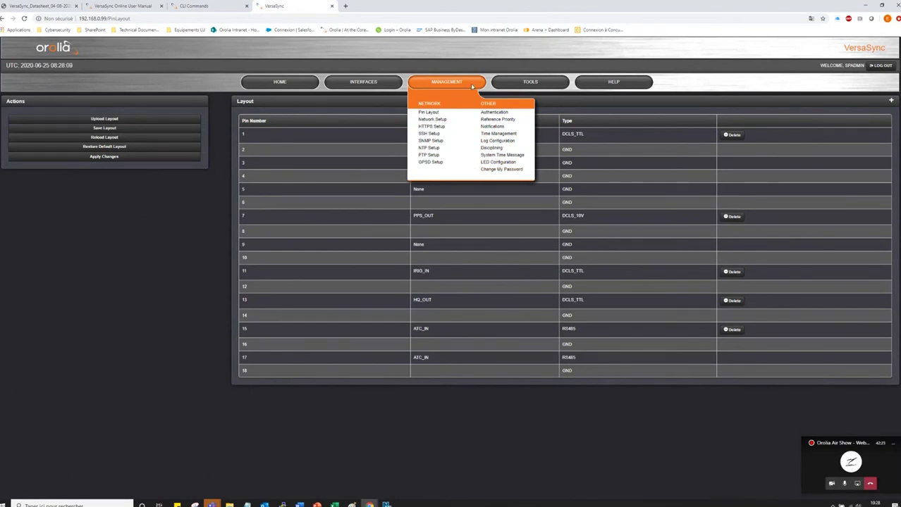
{"action": "mouse_move", "coordinate": [505, 82]}
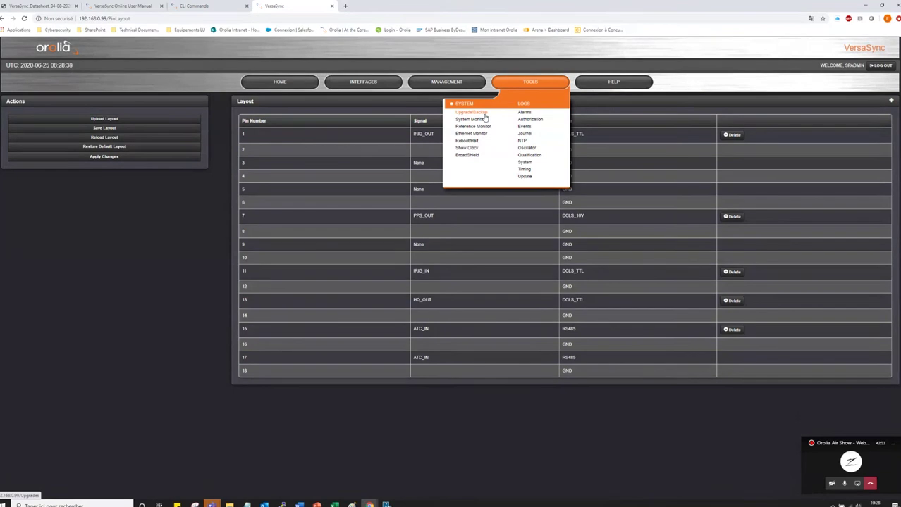
{"action": "left_click", "coordinate": [466, 156]}
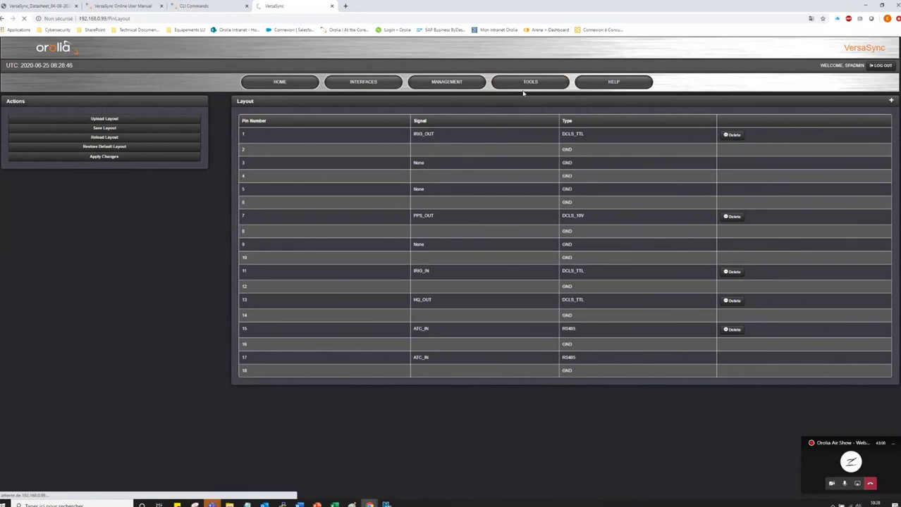